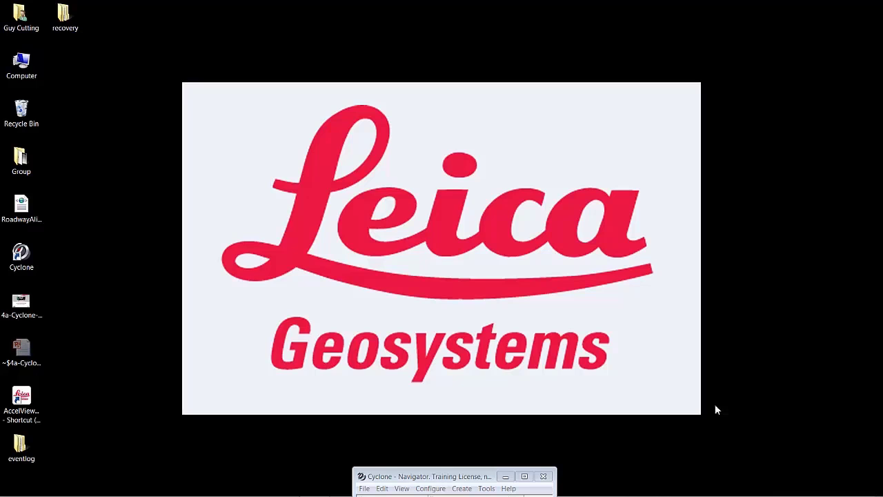
Drag the Cyclone Navigator up from the screen bottom to show the local server's Plaza database
{"action": "left_click_drag", "start_coordinate": [449, 476], "coordinate": [261, 61]}
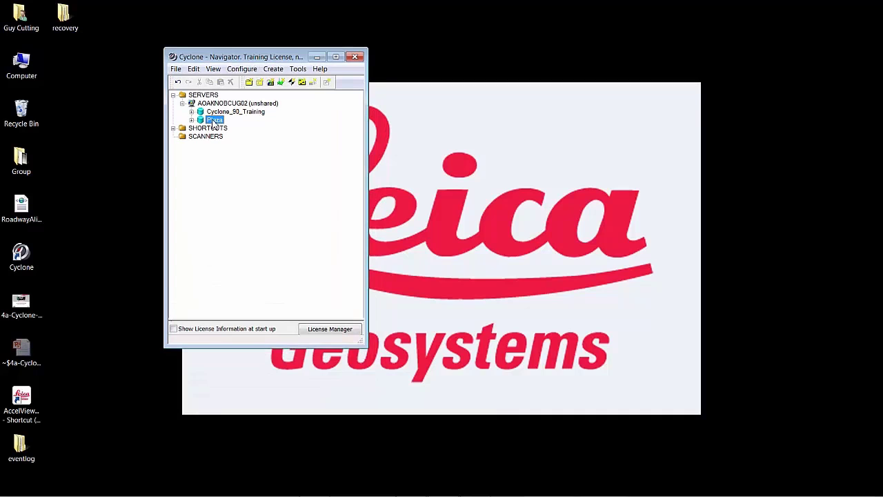
Check the Auto Align Project import's supported file types, cancel it, and return to the File menu
{"action": "left_click", "coordinate": [176, 71]}
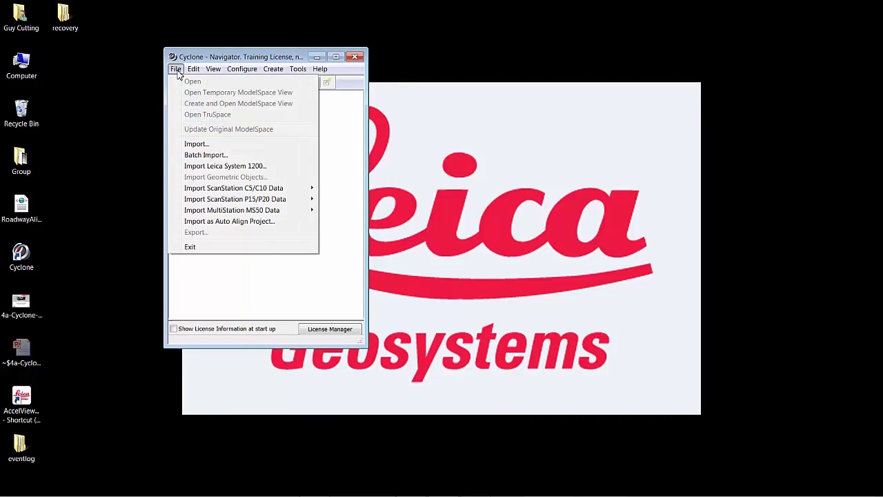
{"action": "mouse_move", "coordinate": [247, 190]}
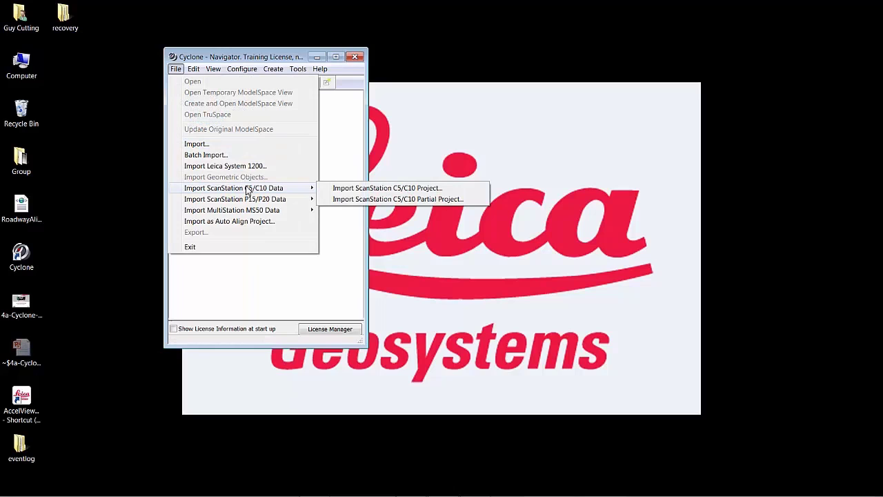
{"action": "left_click", "coordinate": [233, 222]}
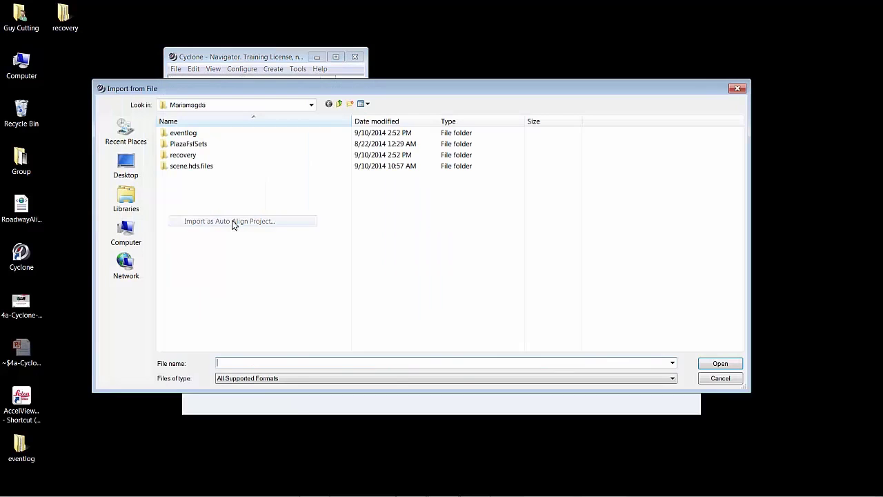
{"action": "left_click", "coordinate": [312, 379]}
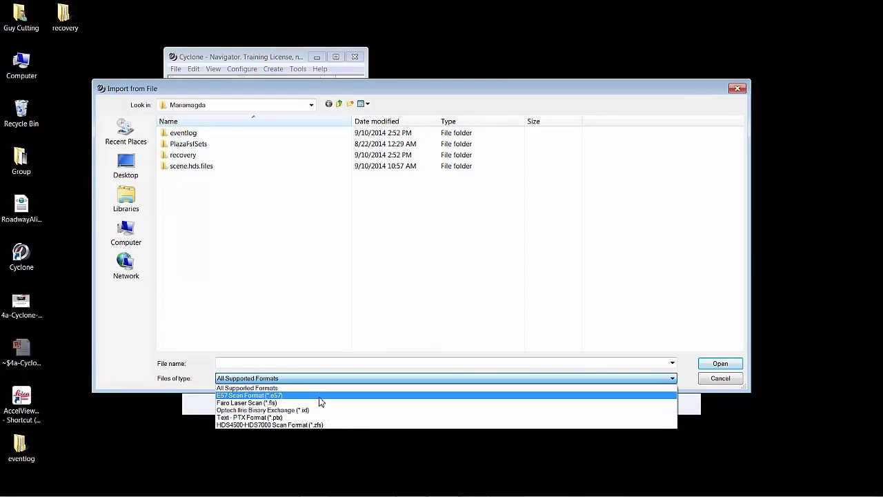
{"action": "left_click", "coordinate": [334, 334]}
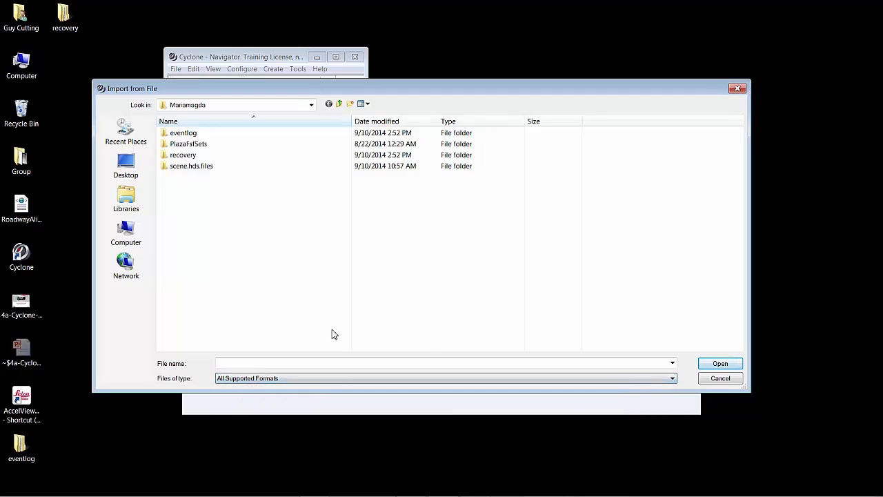
{"action": "left_click", "coordinate": [720, 380]}
{"action": "left_click", "coordinate": [176, 69]}
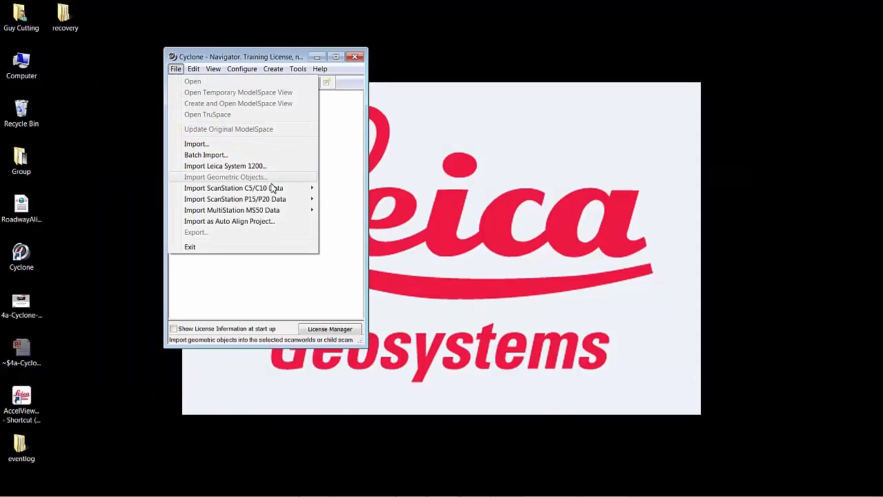
Pick the C10 project folder, keeping 100% subsample, 6" B&W targets, auto-align, thumbnails and color mapping
{"action": "mouse_move", "coordinate": [274, 191]}
{"action": "left_click", "coordinate": [347, 188]}
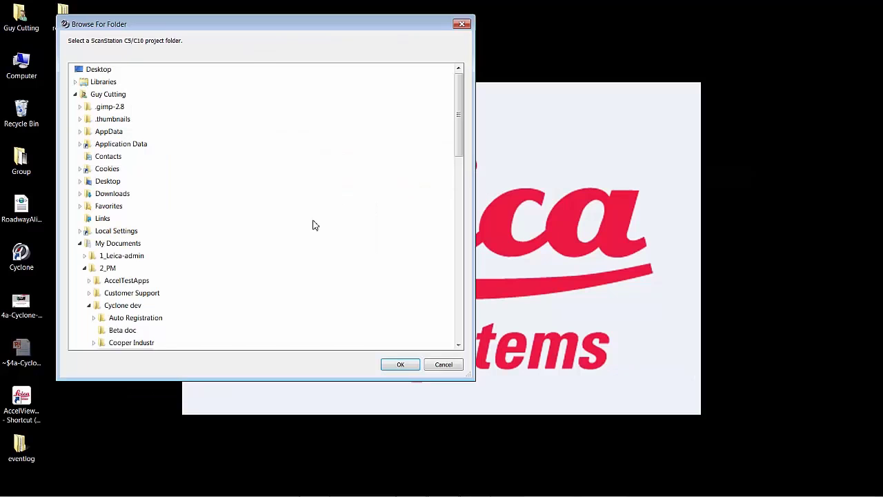
{"action": "left_click_drag", "start_coordinate": [459, 116], "coordinate": [424, 195]}
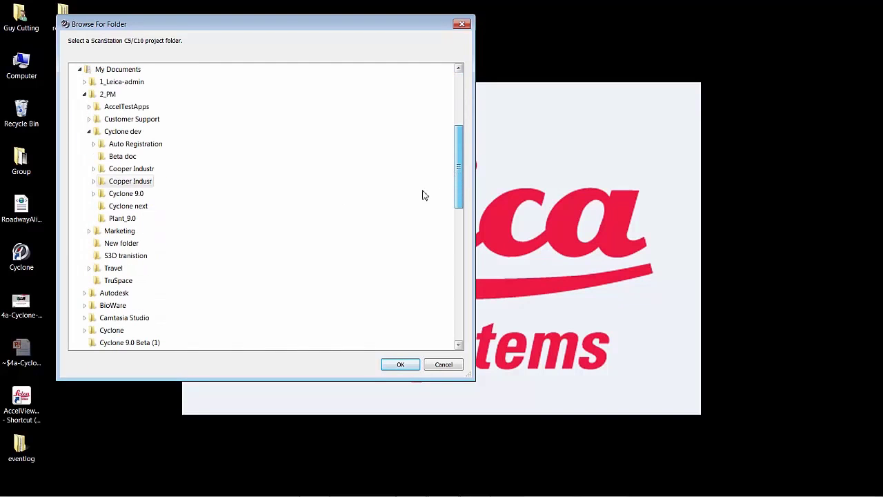
{"action": "left_click", "coordinate": [400, 364]}
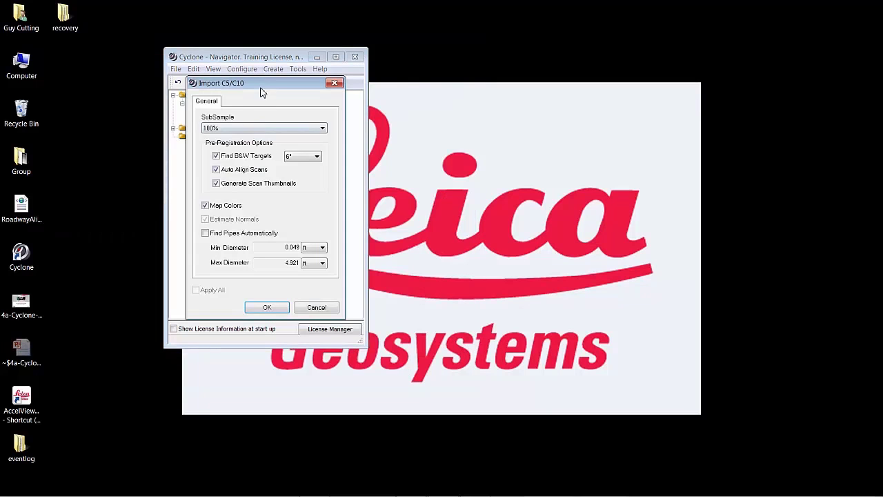
{"action": "left_click_drag", "start_coordinate": [262, 88], "coordinate": [371, 84]}
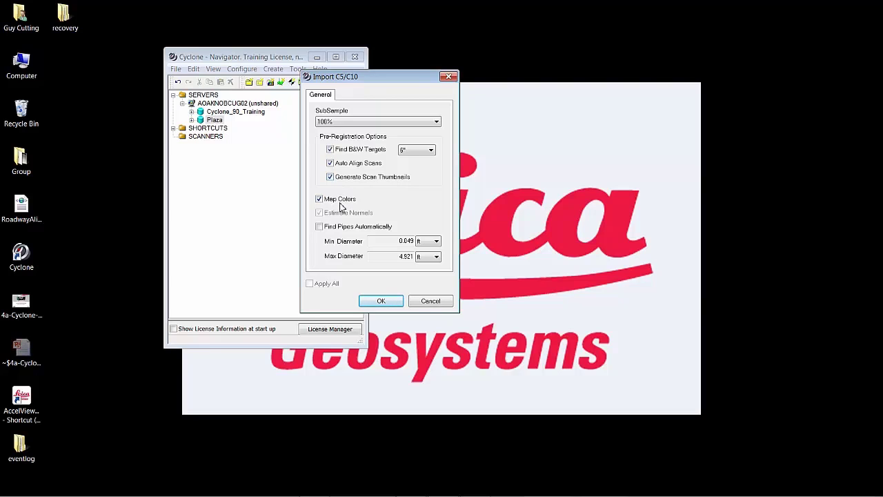
Run the C5/C10 import, then open the Auto Align registration and expand Group 1's stations
{"action": "left_click", "coordinate": [381, 301]}
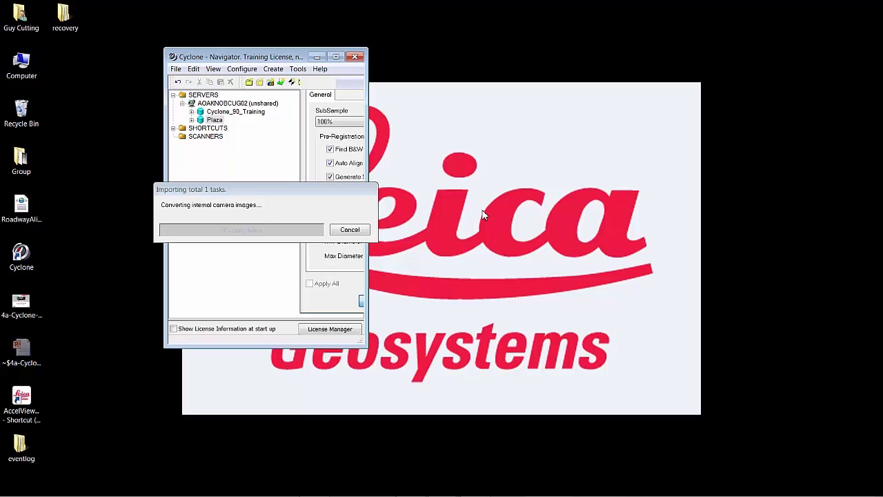
{"action": "left_click", "coordinate": [365, 231]}
{"action": "left_click", "coordinate": [173, 129]}
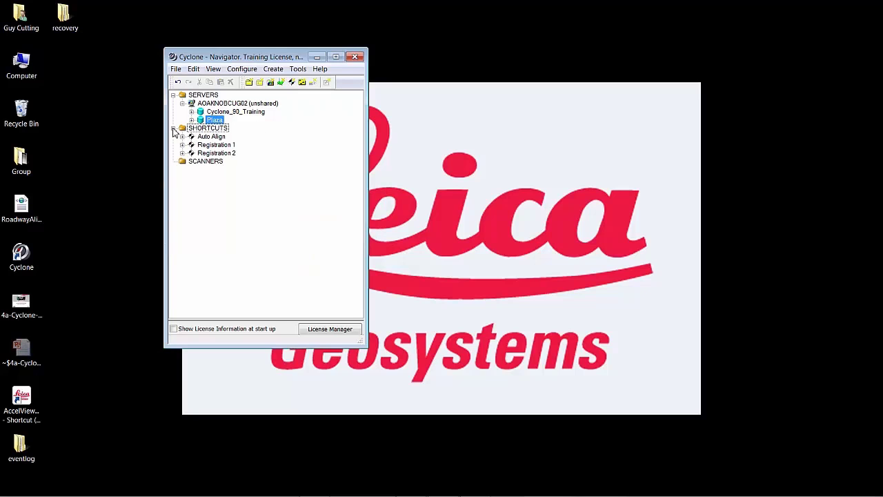
{"action": "left_click", "coordinate": [191, 137]}
{"action": "double_click", "coordinate": [191, 137]}
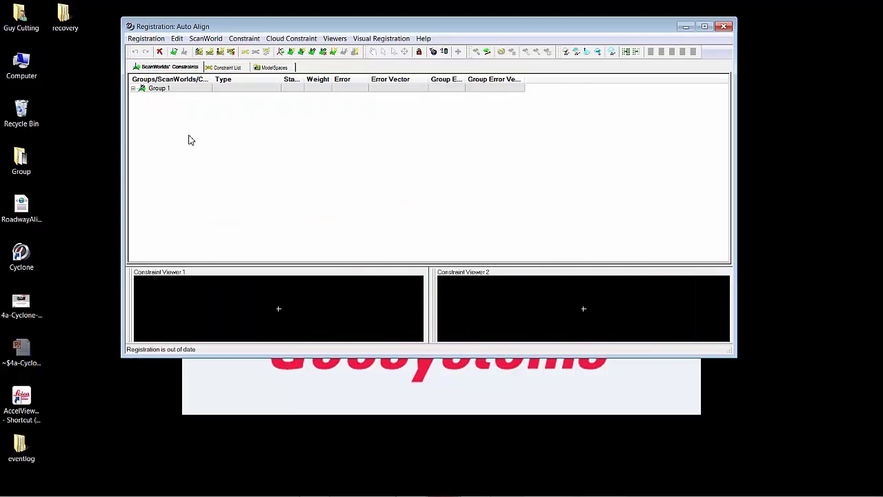
{"action": "left_click", "coordinate": [134, 89]}
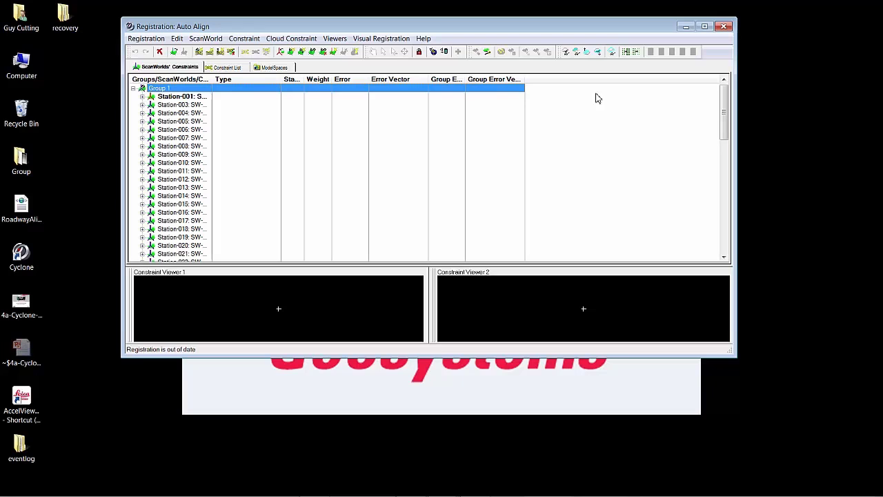
{"action": "mouse_move", "coordinate": [724, 103]}
{"action": "left_mouse_down"}
{"action": "mouse_move", "coordinate": [708, 198]}
{"action": "mouse_move", "coordinate": [716, 213]}
{"action": "mouse_move", "coordinate": [722, 104]}
{"action": "left_mouse_up"}
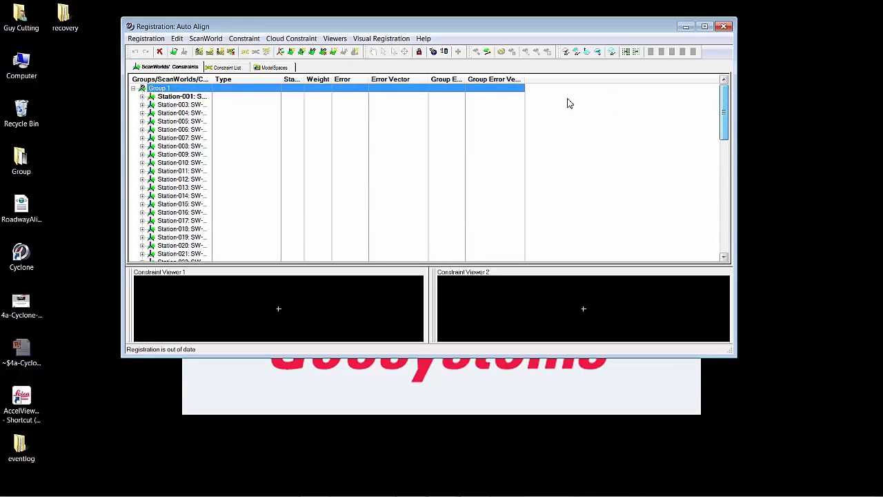
Show Group 1's auto-aligned scans as View Interim Results in a ModelSpace
{"action": "right_click", "coordinate": [160, 89]}
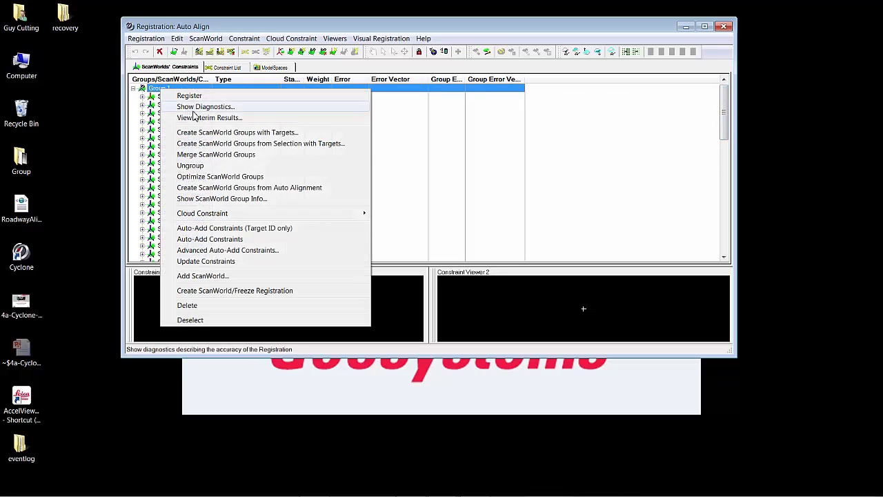
{"action": "left_click", "coordinate": [239, 119]}
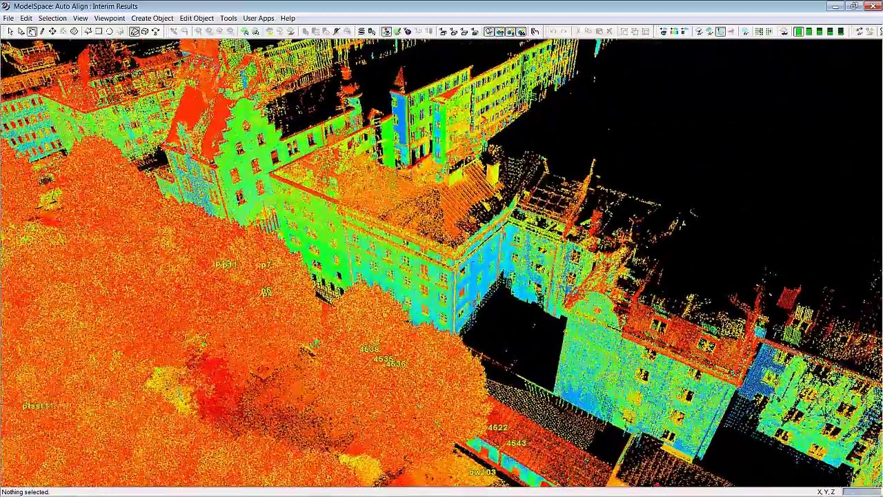
Quick-slice the point cloud, hide the active reference plane, and zoom into the slice
{"action": "left_click", "coordinate": [481, 308]}
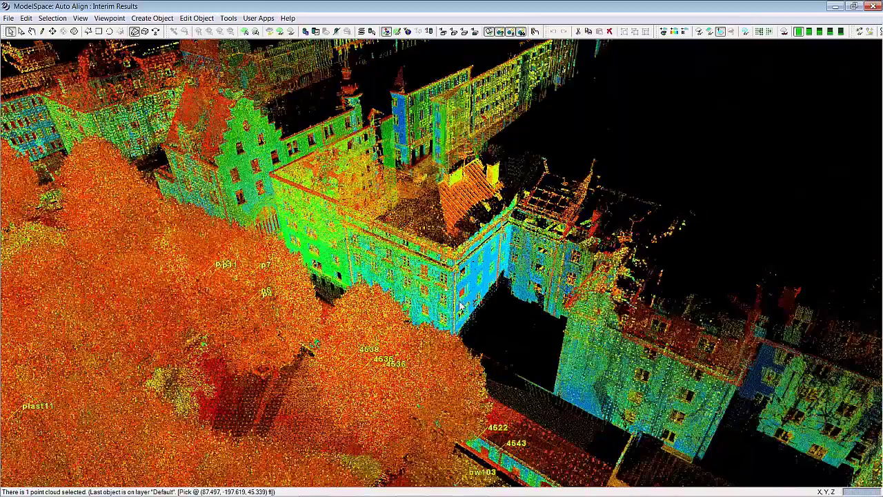
{"action": "left_click", "coordinate": [230, 17]}
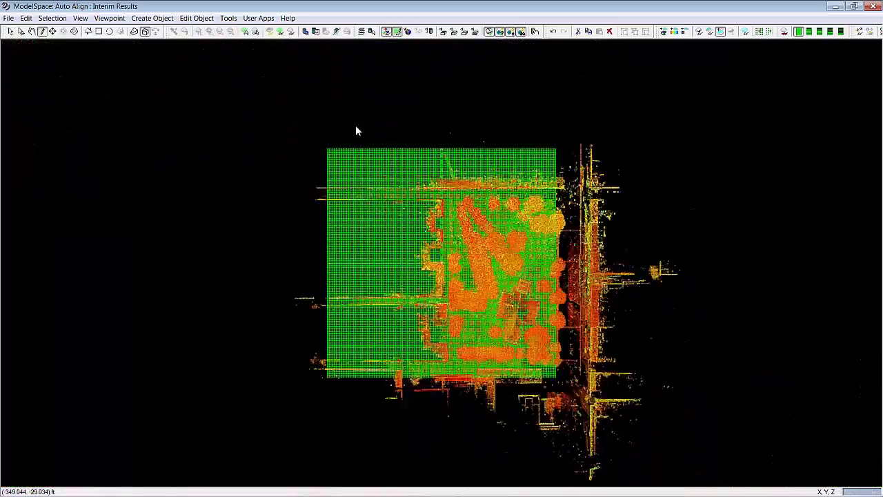
{"action": "left_click", "coordinate": [228, 18]}
{"action": "mouse_move", "coordinate": [349, 129]}
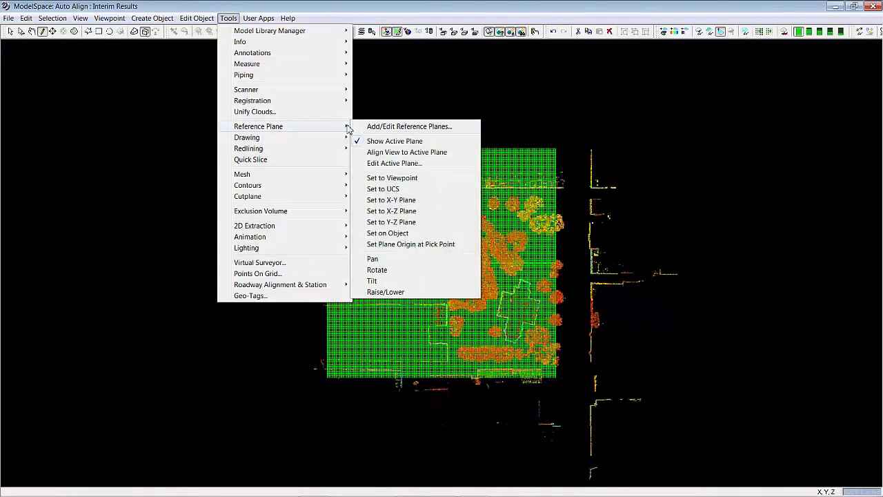
{"action": "left_click", "coordinate": [386, 141]}
{"action": "left_click", "coordinate": [486, 211]}
{"action": "scroll", "coordinate": [443, 264], "scroll_direction": "up", "scroll_amount": 5}
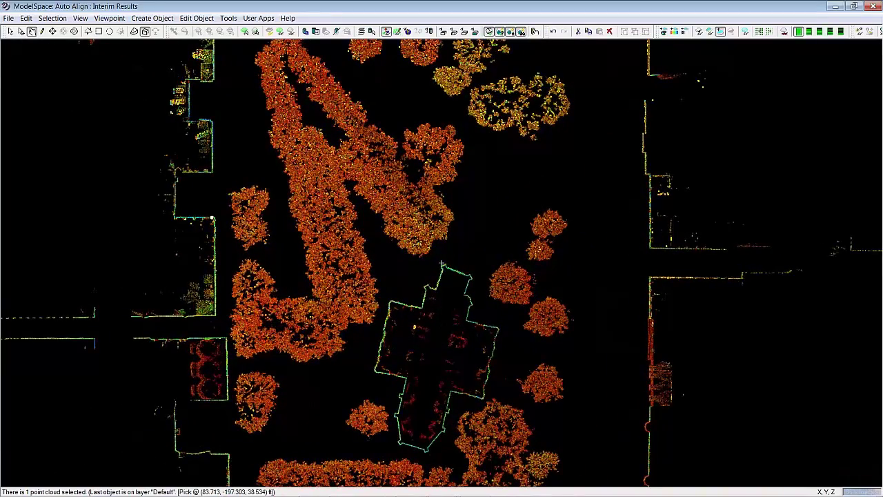
{"action": "scroll", "coordinate": [442, 263], "scroll_direction": "up", "scroll_amount": 5}
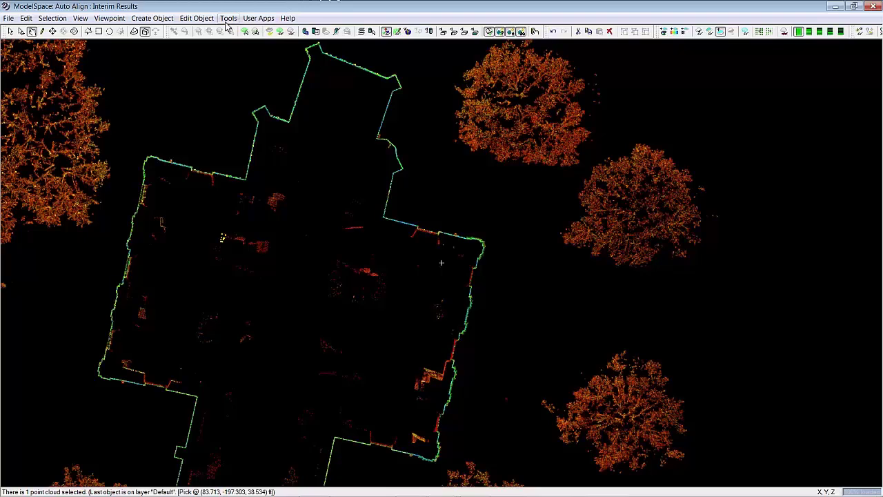
Launch Tools > Scanner > ScanWorld Explorer to list the station ScanWorlds
{"action": "left_click", "coordinate": [228, 18]}
{"action": "mouse_move", "coordinate": [274, 92]}
{"action": "left_click", "coordinate": [387, 90]}
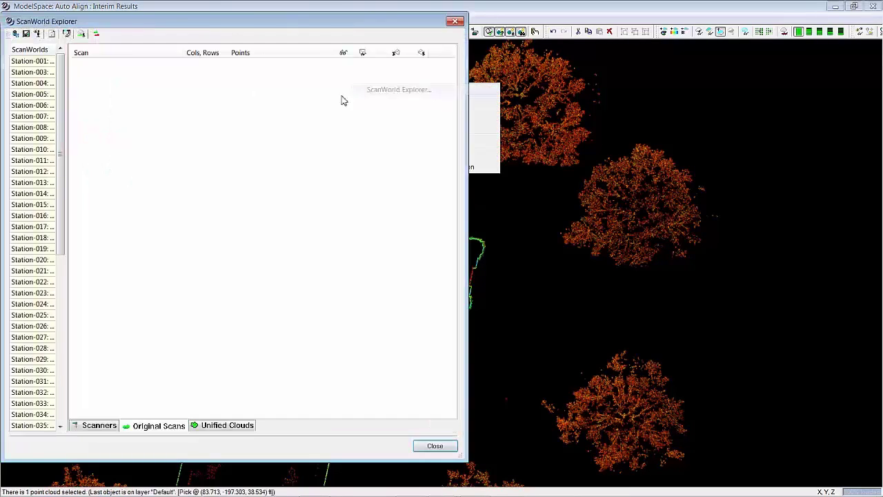
Close the ScanWorld Explorer, saving the view as Interim Results View 1, and zoom around the cloud
{"action": "left_click", "coordinate": [433, 445]}
{"action": "left_click", "coordinate": [460, 287]}
{"action": "left_click", "coordinate": [451, 274]}
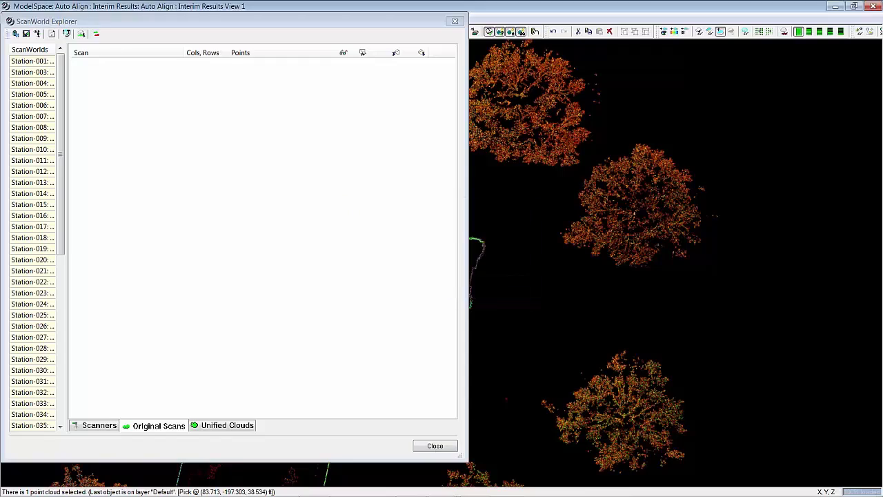
{"action": "left_click", "coordinate": [434, 446]}
{"action": "scroll", "coordinate": [441, 262], "scroll_direction": "up", "scroll_amount": 5}
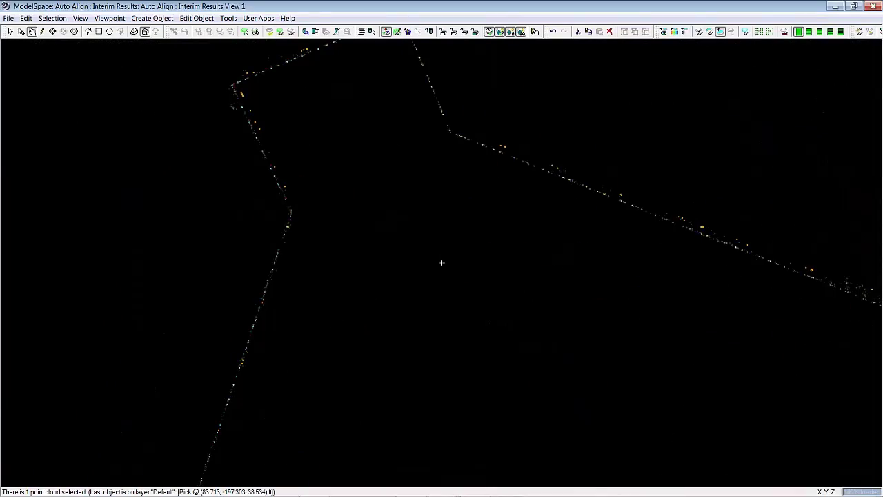
{"action": "scroll", "coordinate": [442, 262], "scroll_direction": "down", "scroll_amount": 10}
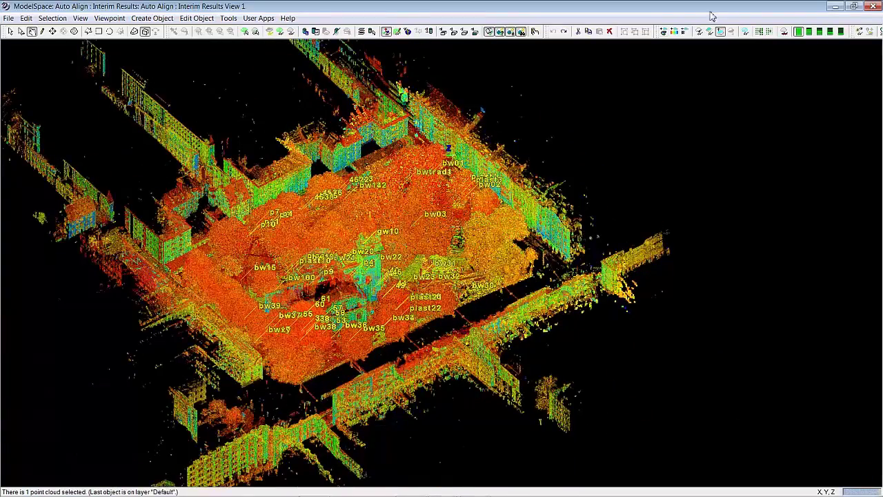
Close the interim ModelSpace without saving and optimize Group 1's ScanWorld groups
{"action": "left_click", "coordinate": [871, 7]}
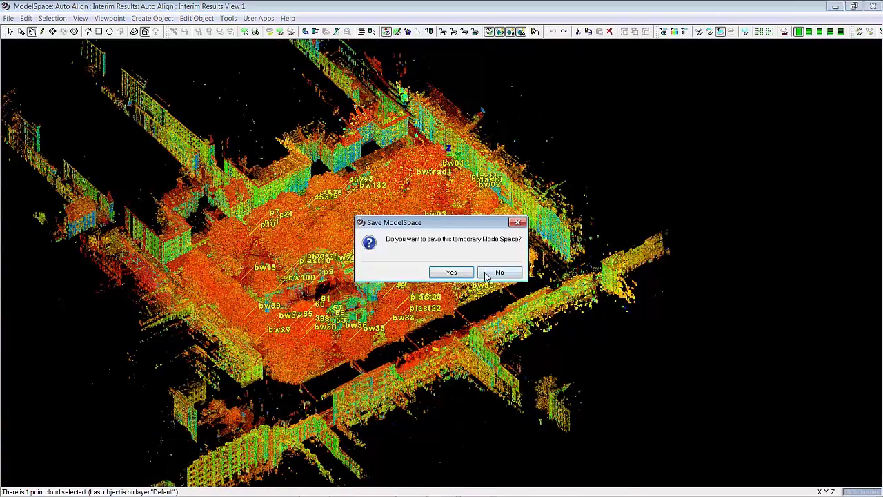
{"action": "key", "text": "Return"}
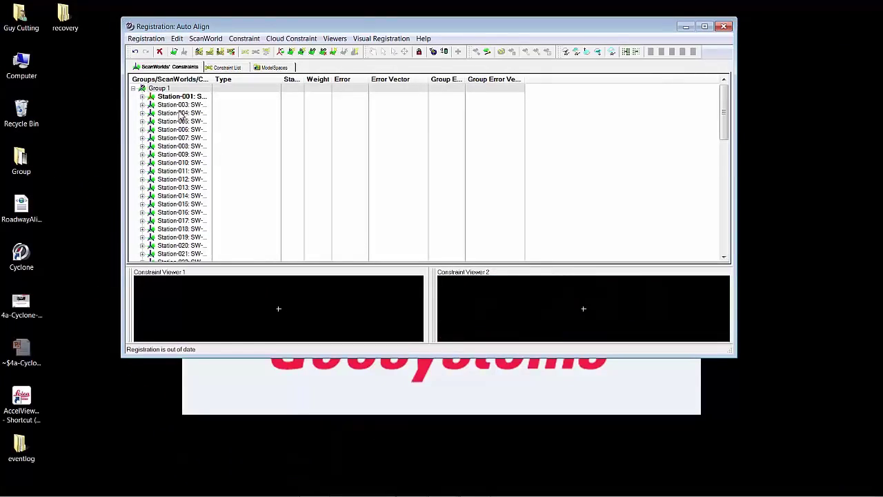
{"action": "right_click", "coordinate": [158, 90]}
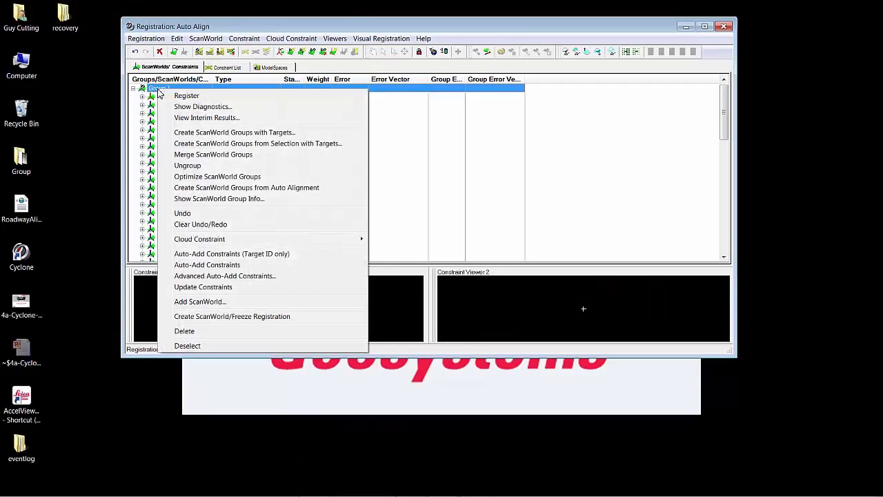
{"action": "left_click", "coordinate": [232, 181]}
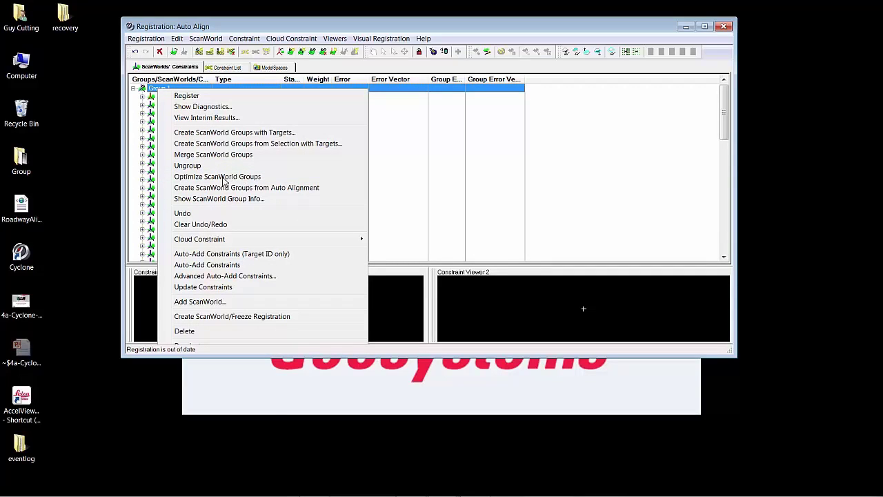
{"action": "left_click", "coordinate": [224, 179]}
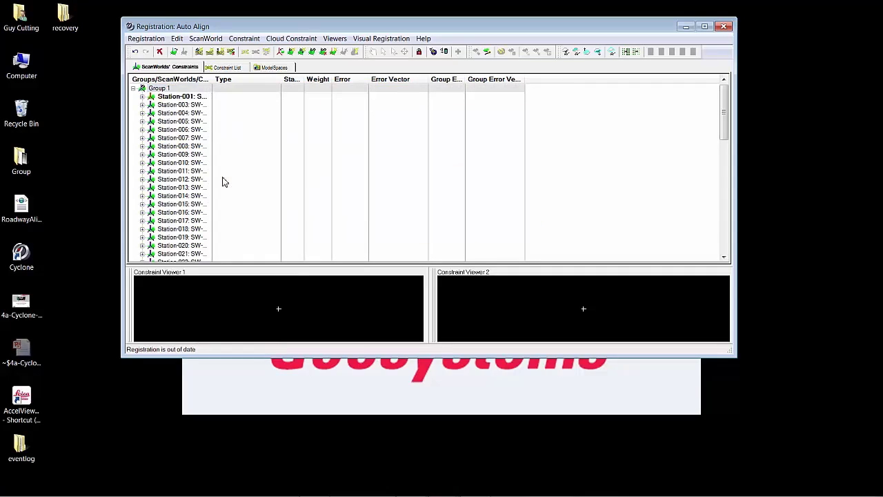
Review the Constraint List, register the ScanWorlds, then close and collapse Auto Align
{"action": "left_click", "coordinate": [235, 67]}
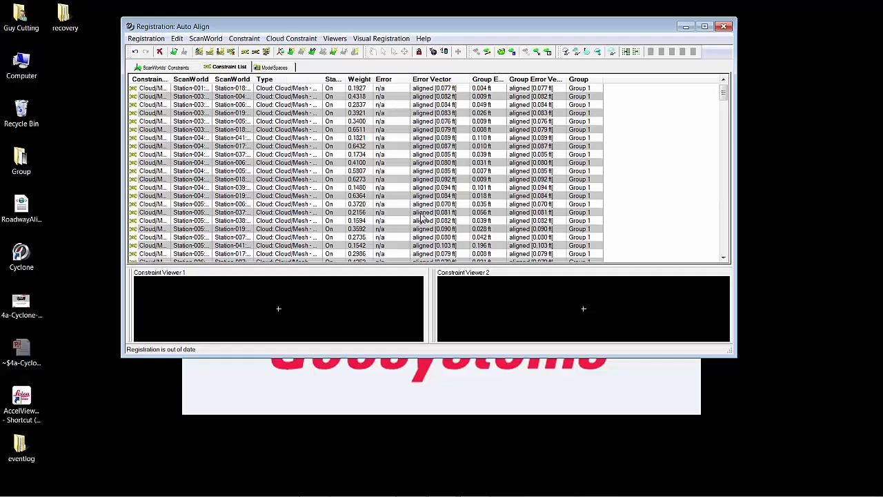
{"action": "left_click", "coordinate": [146, 39]}
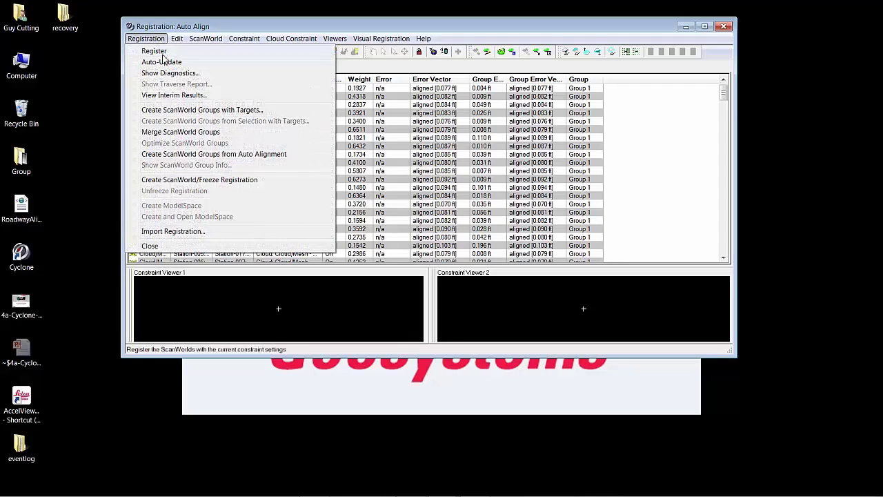
{"action": "left_click", "coordinate": [154, 51]}
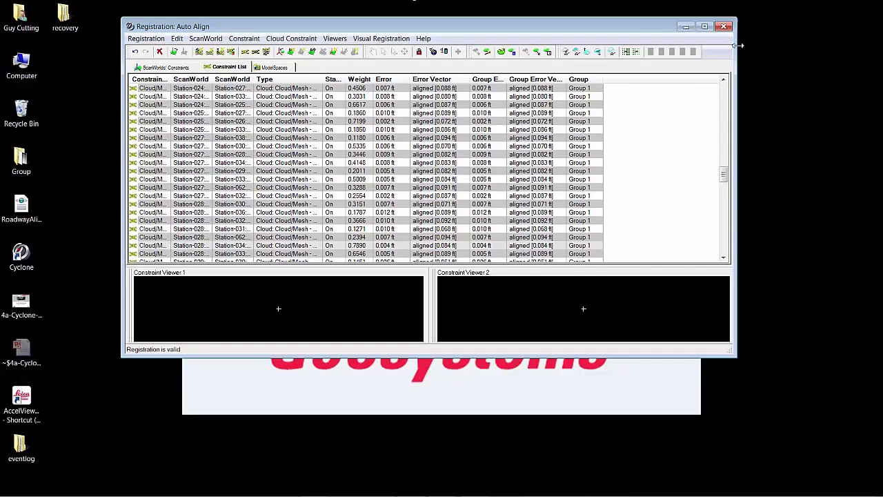
{"action": "left_click", "coordinate": [724, 26]}
{"action": "left_click_drag", "start_coordinate": [362, 151], "coordinate": [365, 122]}
{"action": "left_click", "coordinate": [182, 138]}
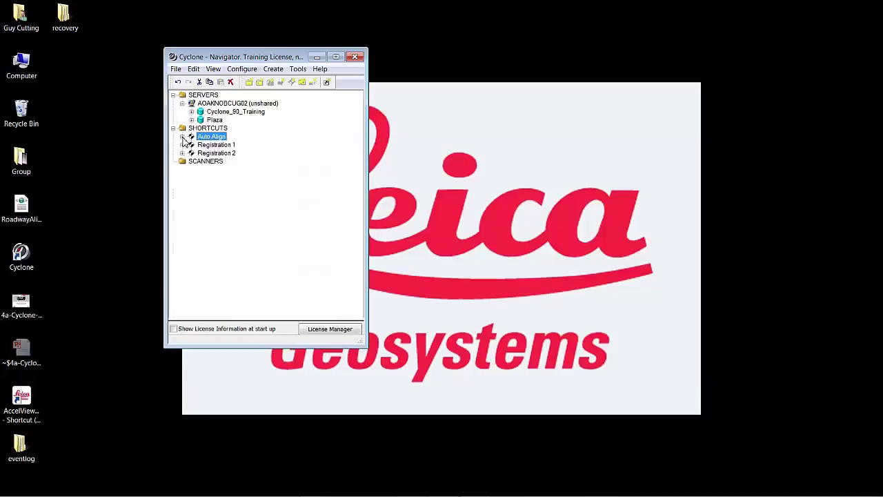